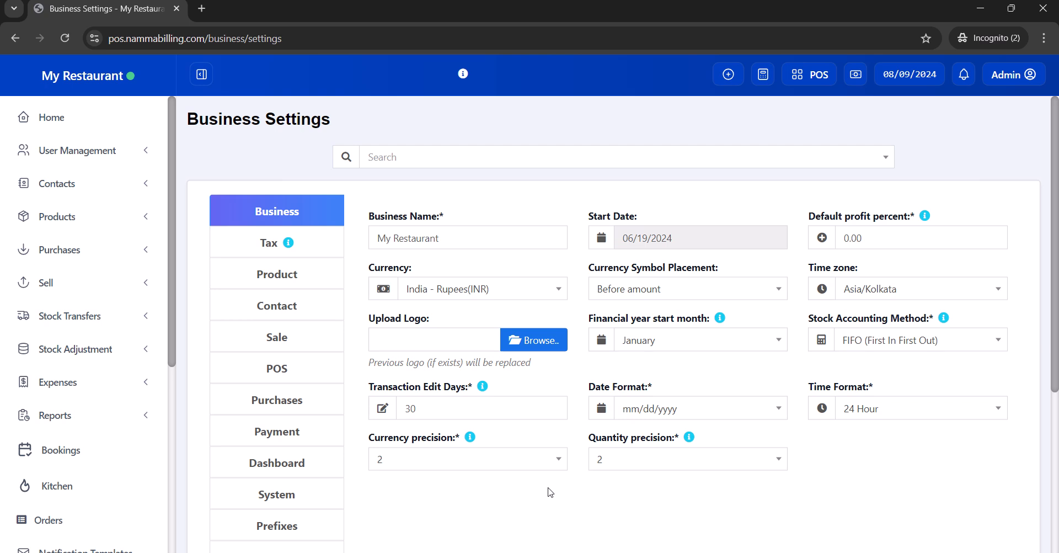
# Open the Modules section of Business Settings and review the enabled restaurant modules, such as Tables, Modifiers, Service staff and Kitchen
pyautogui.scroll(-5, 549, 492)
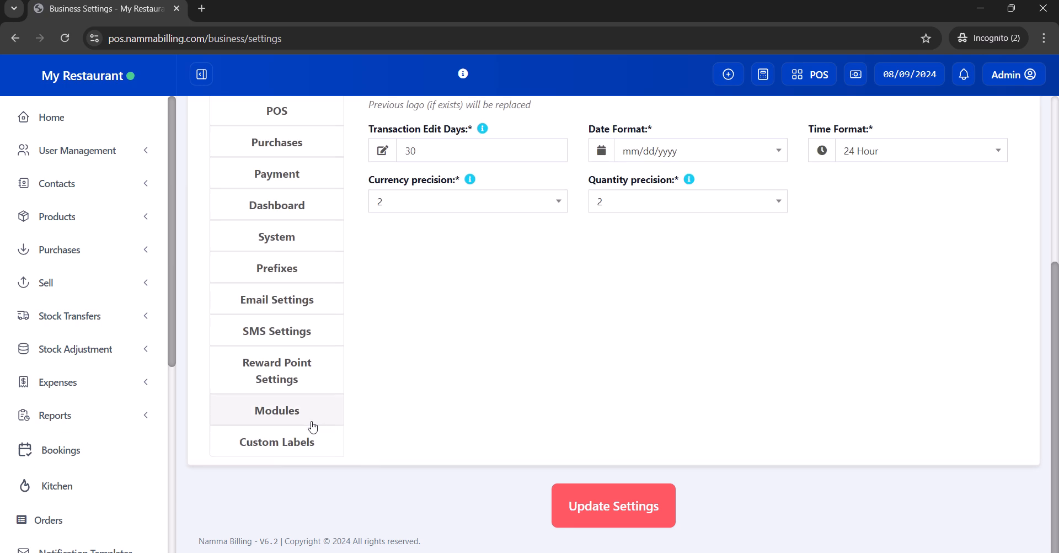
pyautogui.click(313, 423)
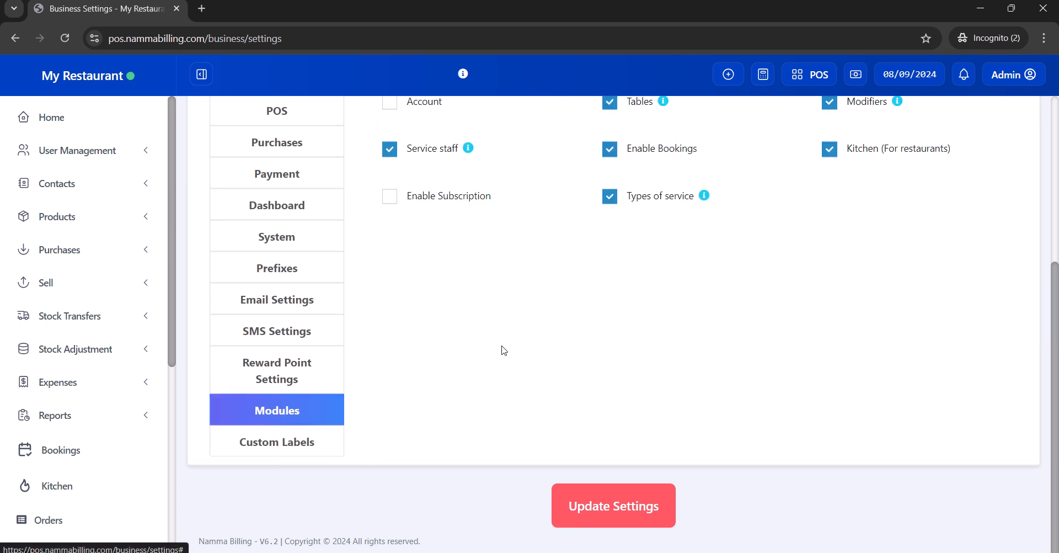
pyautogui.scroll(1, 503, 350)
pyautogui.scroll(2, 503, 349)
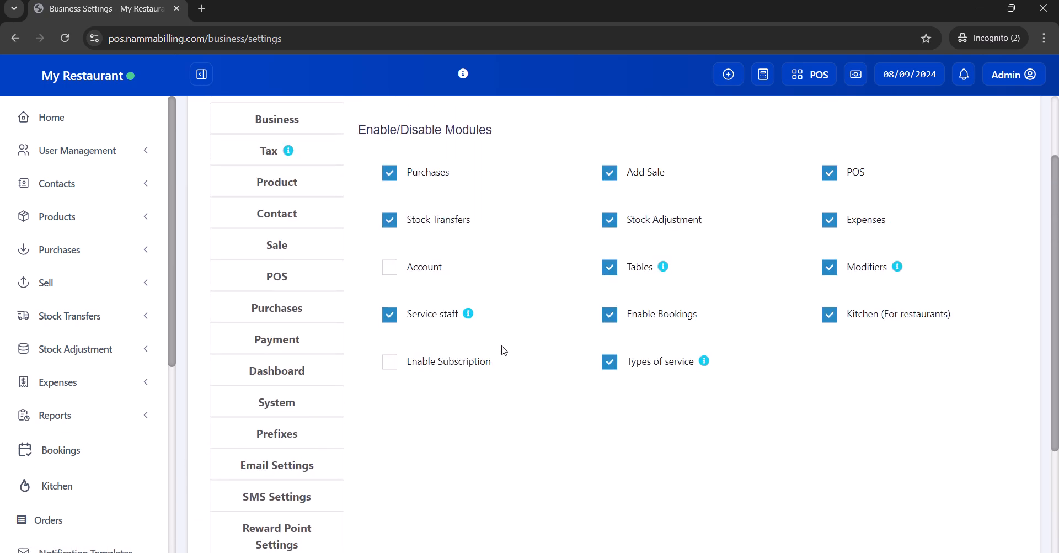
pyautogui.moveTo(663, 267)
pyautogui.moveTo(1056, 381); pyautogui.dragTo(1057, 498)
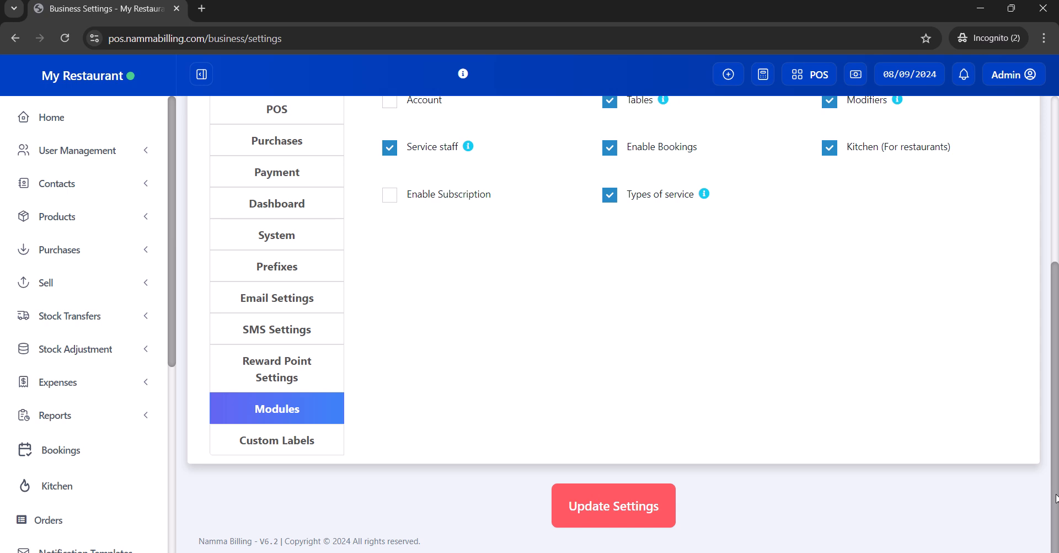
# Open the restaurant Tables page, review the location, name and description fields for adding a table, and close the form without saving
pyautogui.scroll(-3, 171, 418)
pyautogui.scroll(-2, 171, 414)
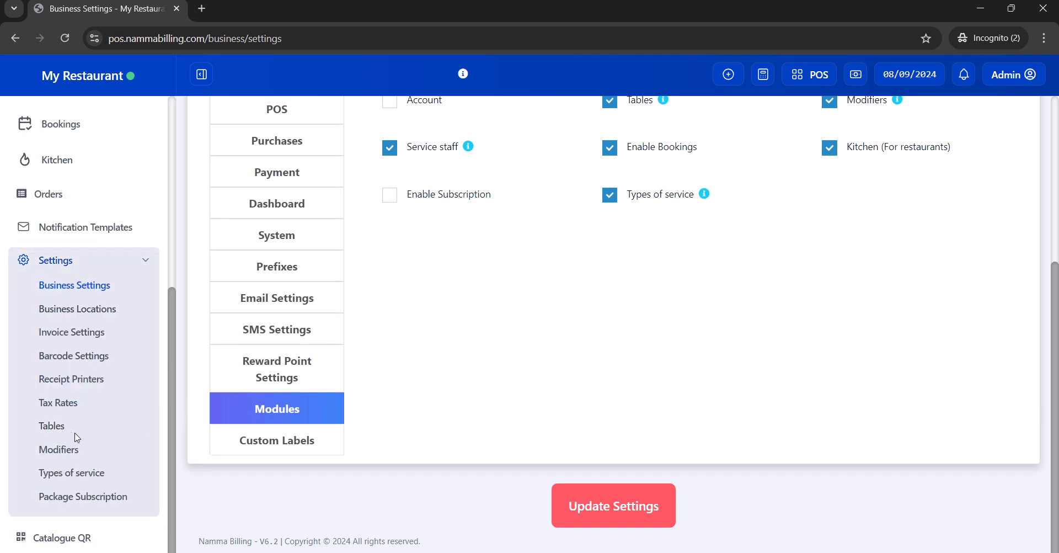
pyautogui.click(60, 433)
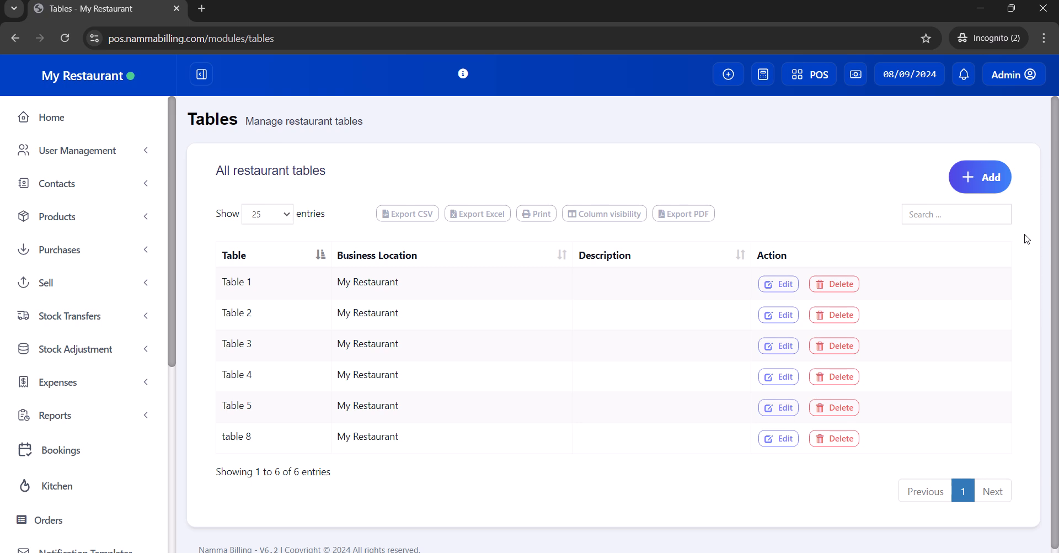
pyautogui.click(988, 188)
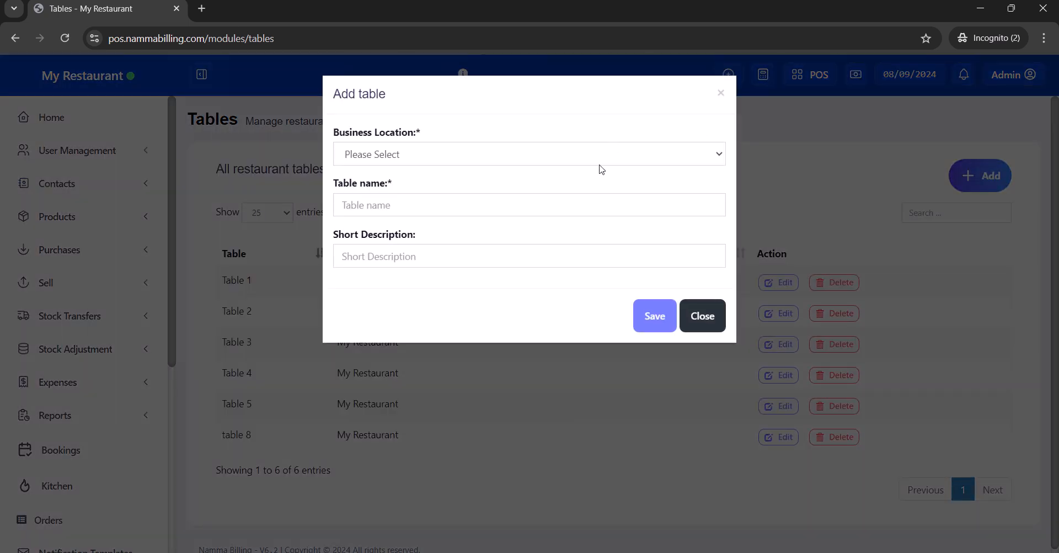
pyautogui.click(667, 145)
pyautogui.click(667, 145)
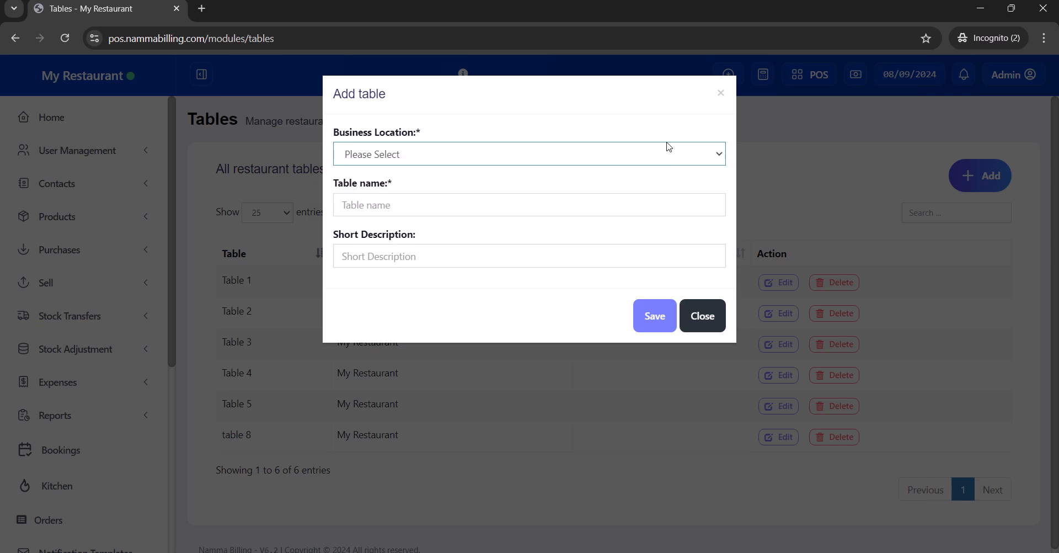
pyautogui.click(720, 323)
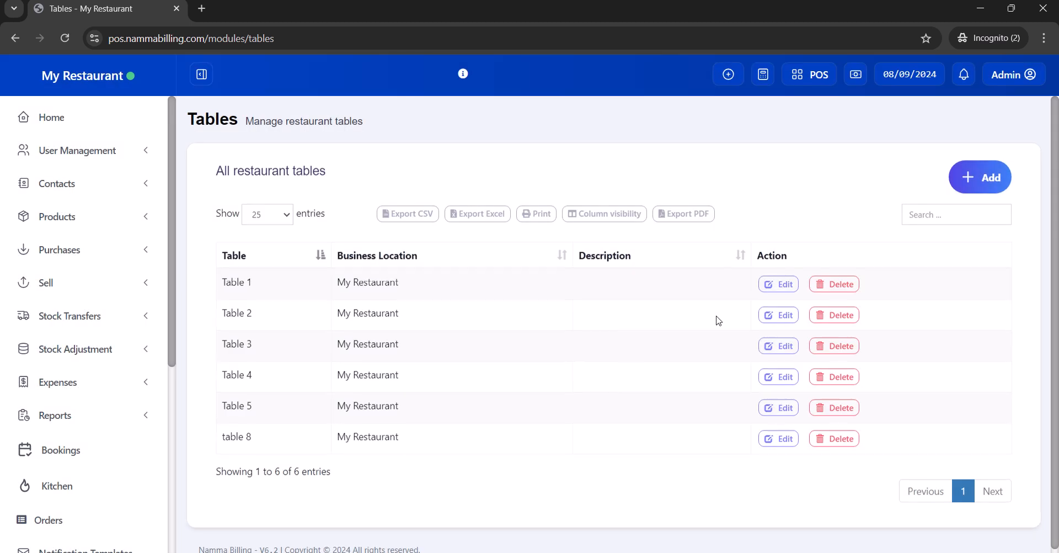
# Open the Modifiers page, review the Add Modifier form including an extra modifier row, and close it without saving
pyautogui.scroll(-1, 625, 359)
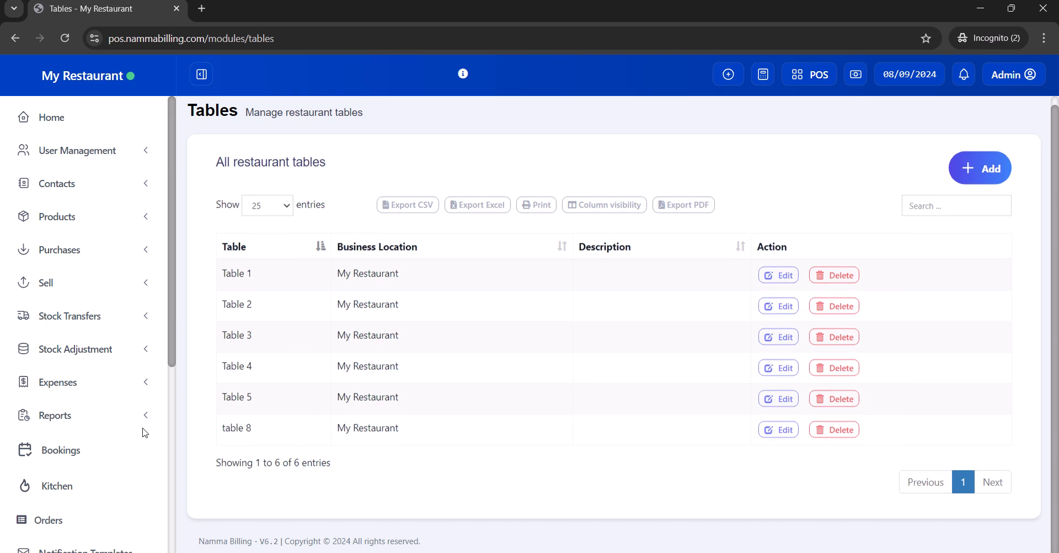
pyautogui.scroll(-5, 170, 430)
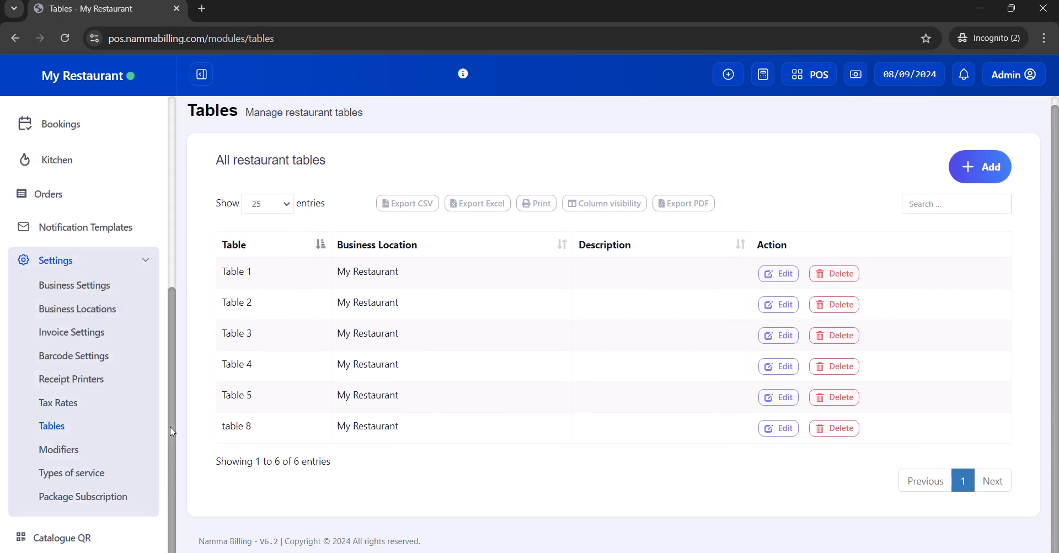
pyautogui.click(60, 450)
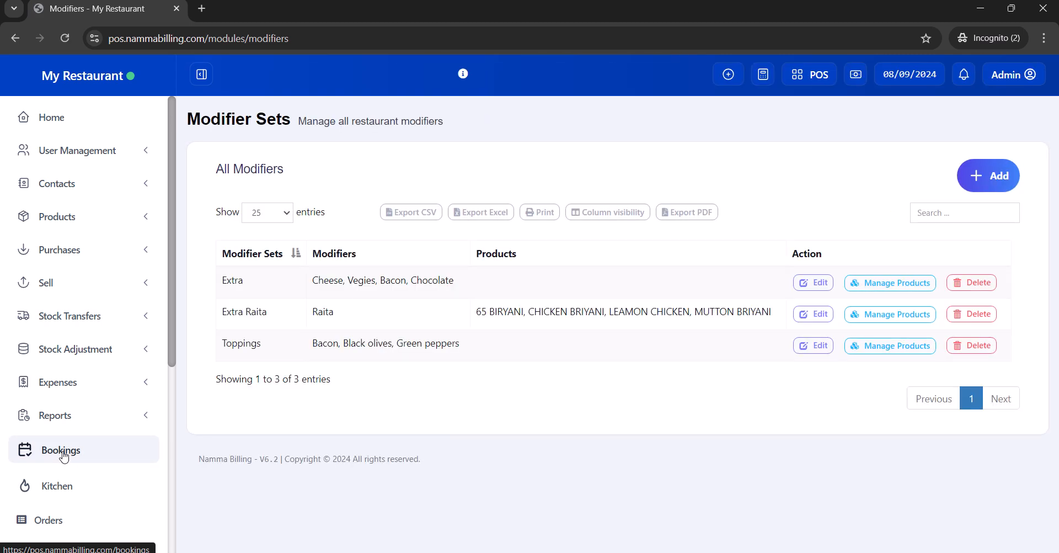
pyautogui.click(989, 177)
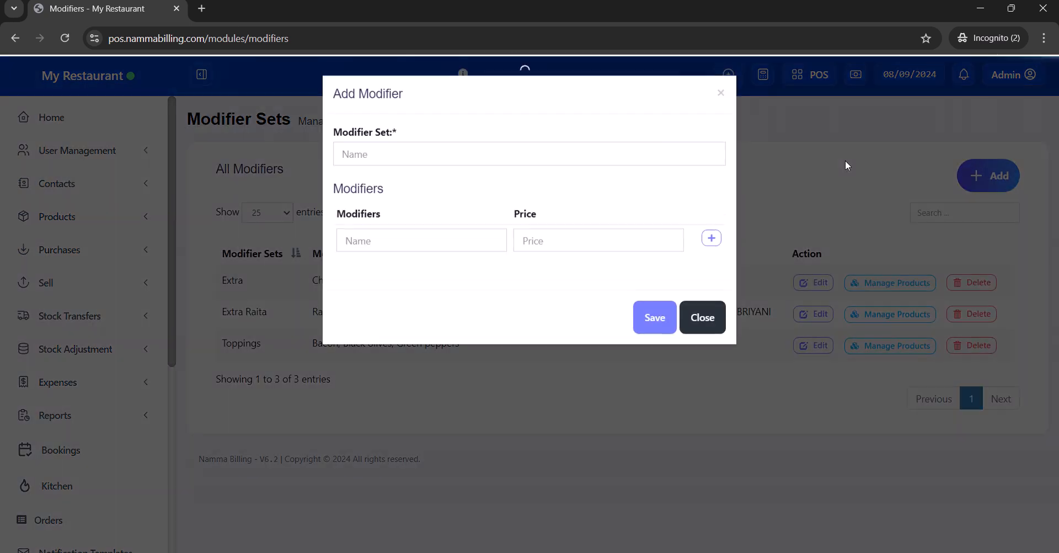
pyautogui.click(544, 160)
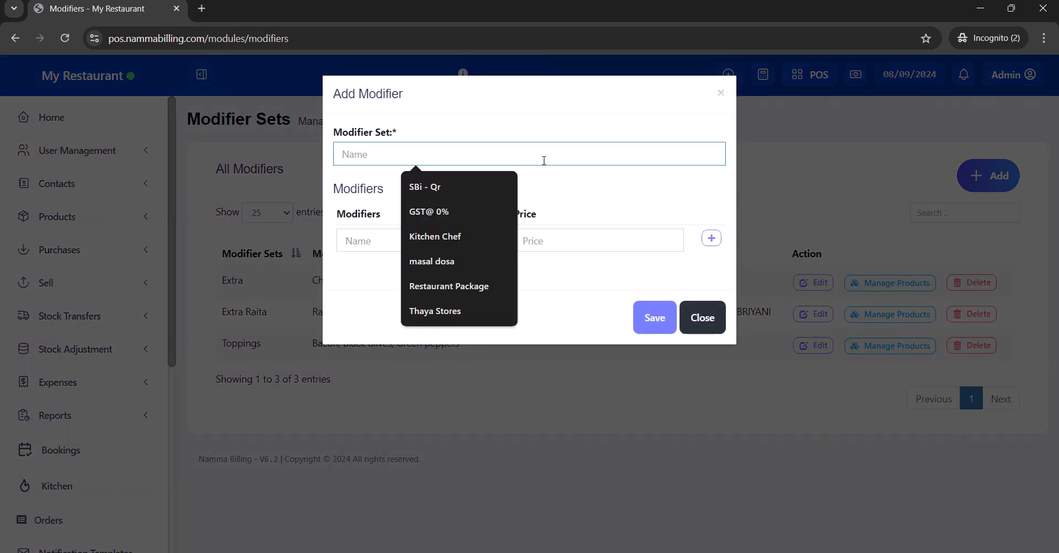
pyautogui.click(580, 191)
pyautogui.click(454, 248)
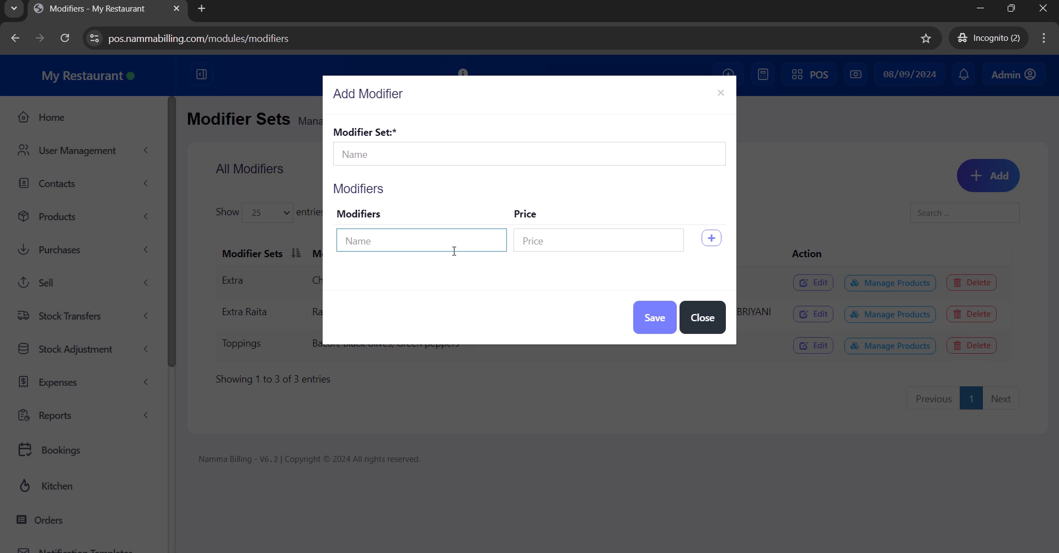
pyautogui.click(613, 237)
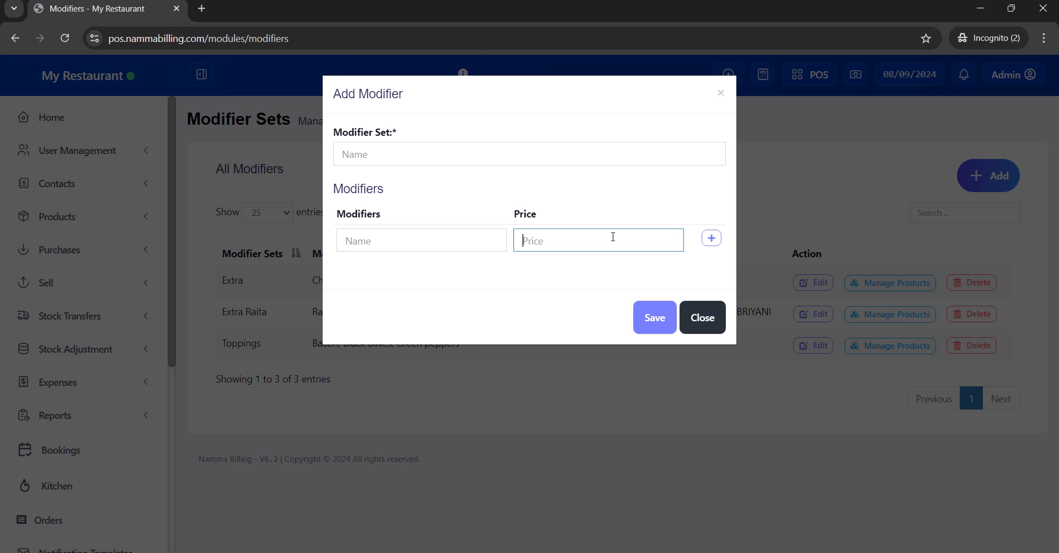
pyautogui.click(712, 242)
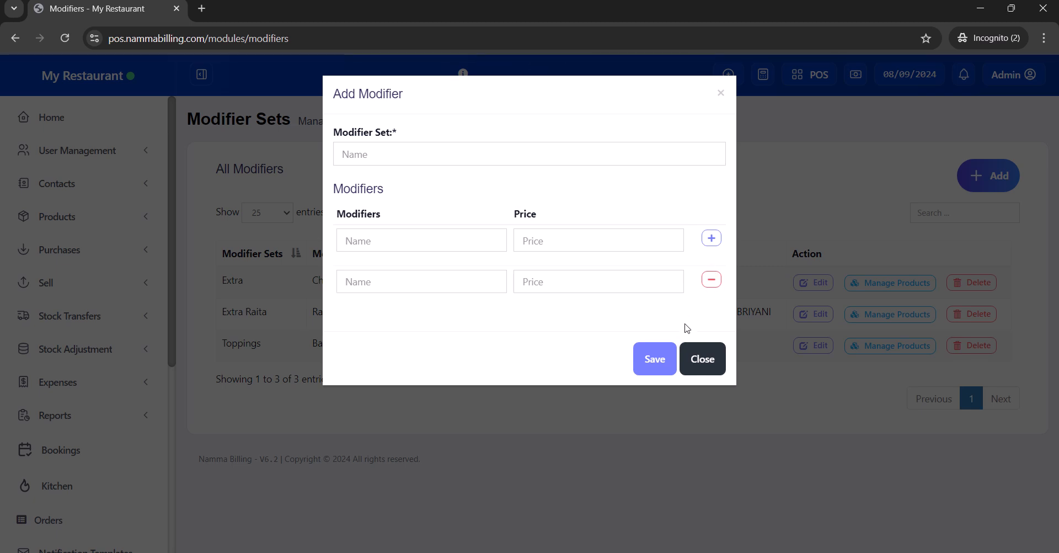
pyautogui.click(707, 358)
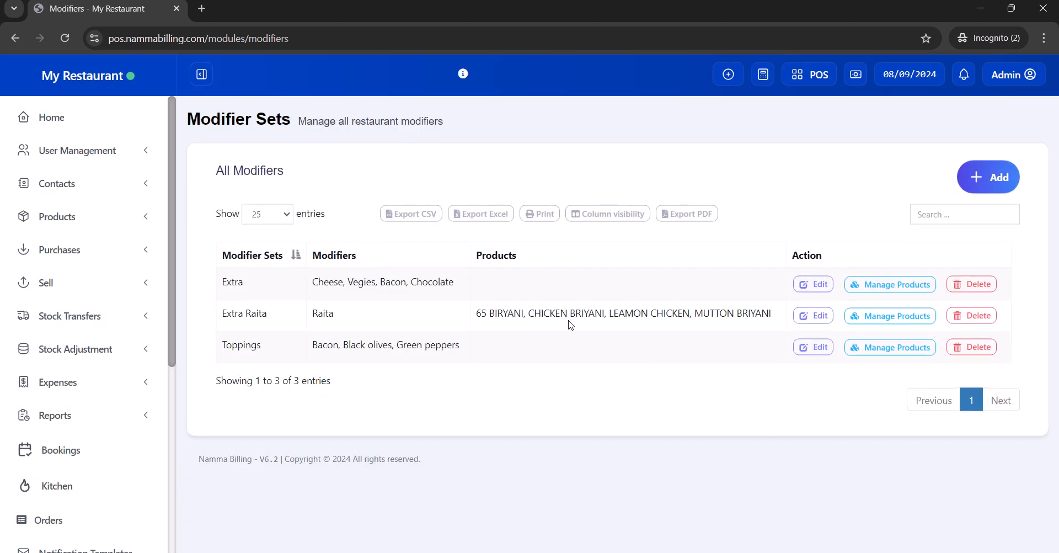
# Assign the product MUTTON BRIYANI (0069) to the Extra modifier set and save it
pyautogui.click(891, 293)
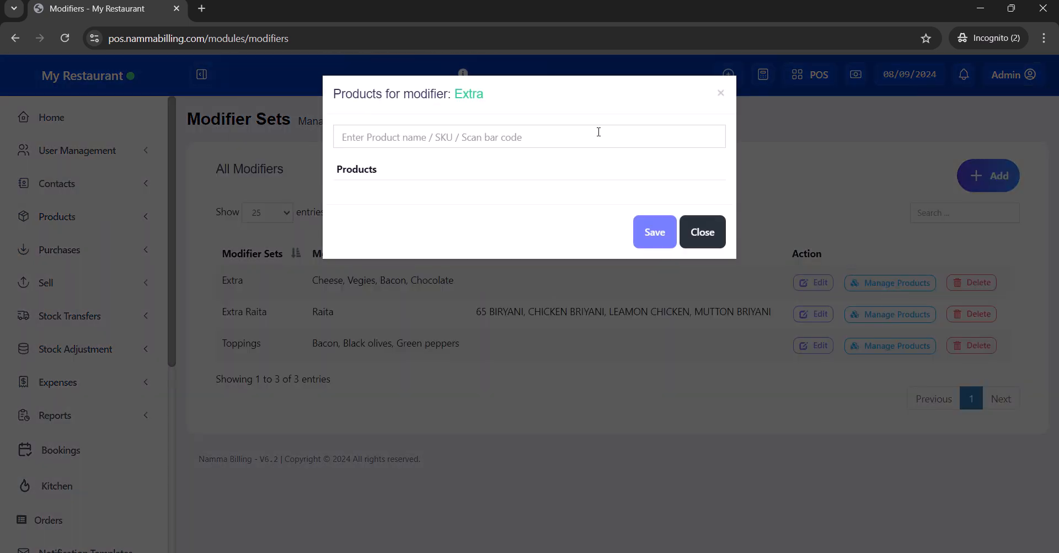
pyautogui.click(599, 132)
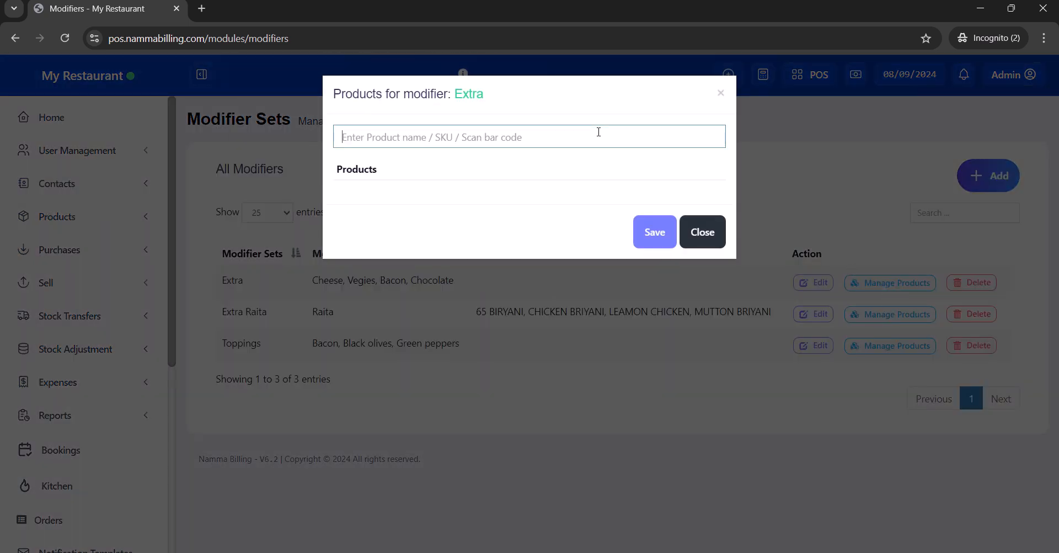
pyautogui.write('mutt')
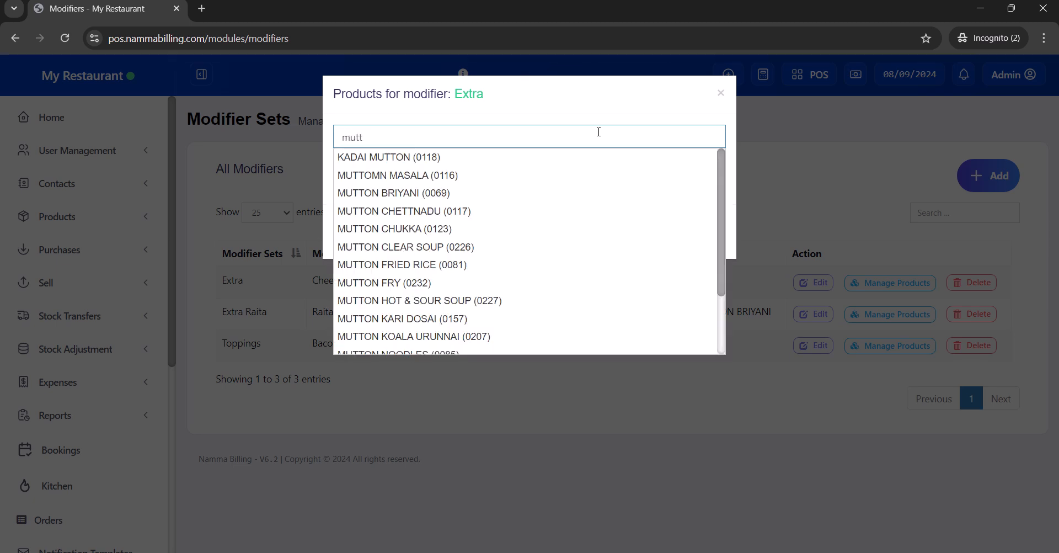
pyautogui.click(504, 202)
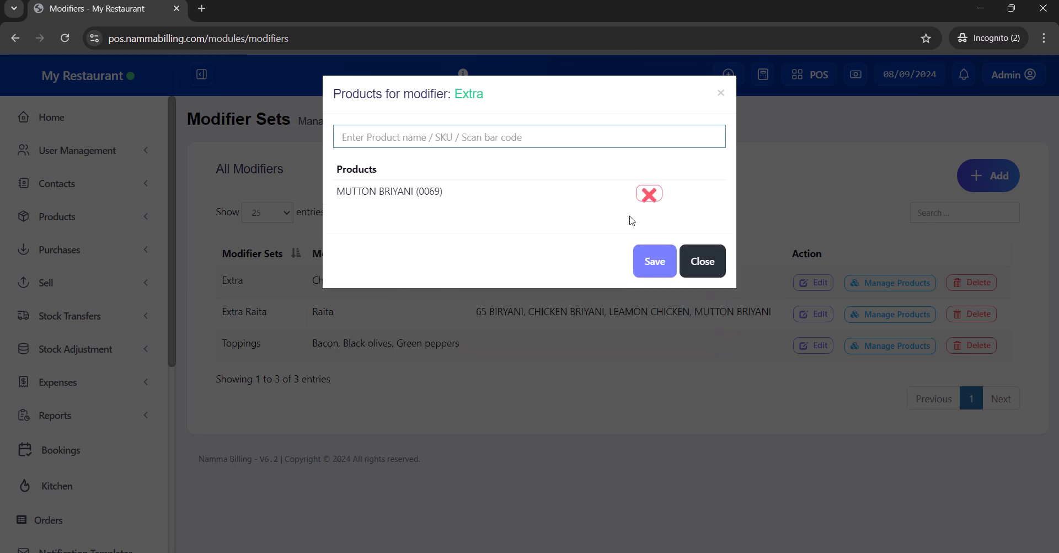
pyautogui.click(655, 262)
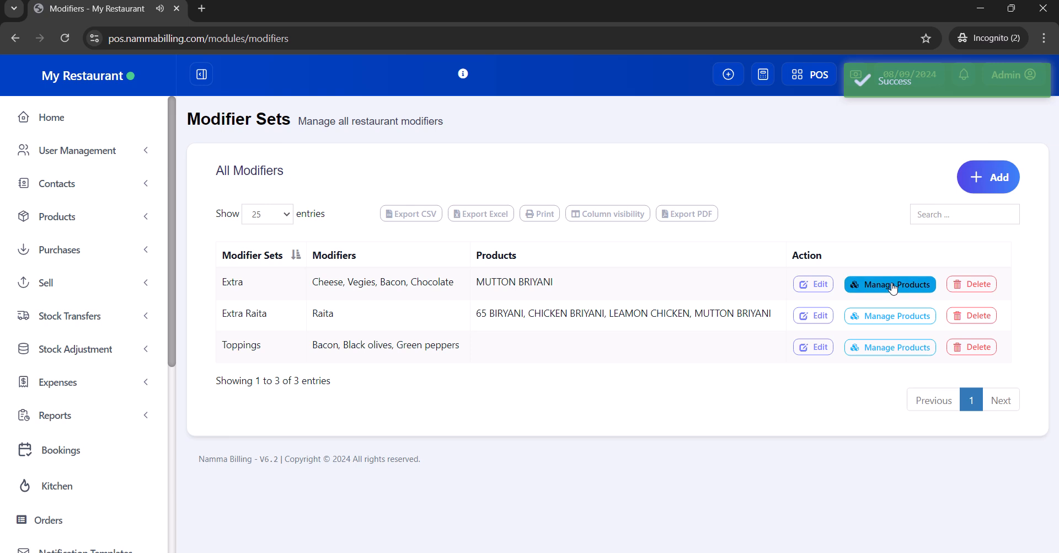
# View the products assigned to the Extra Raita modifier set and close the list
pyautogui.click(883, 319)
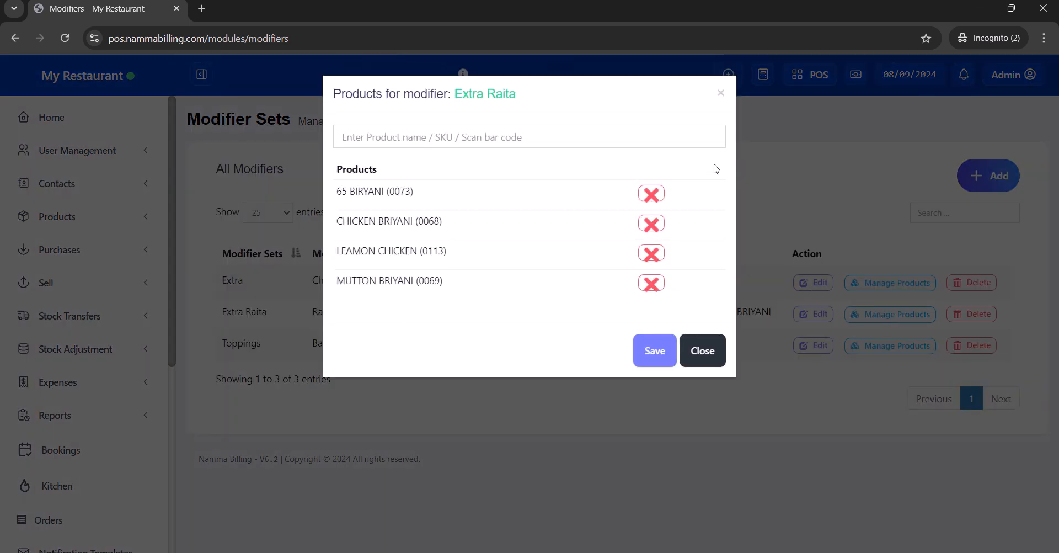
pyautogui.click(701, 356)
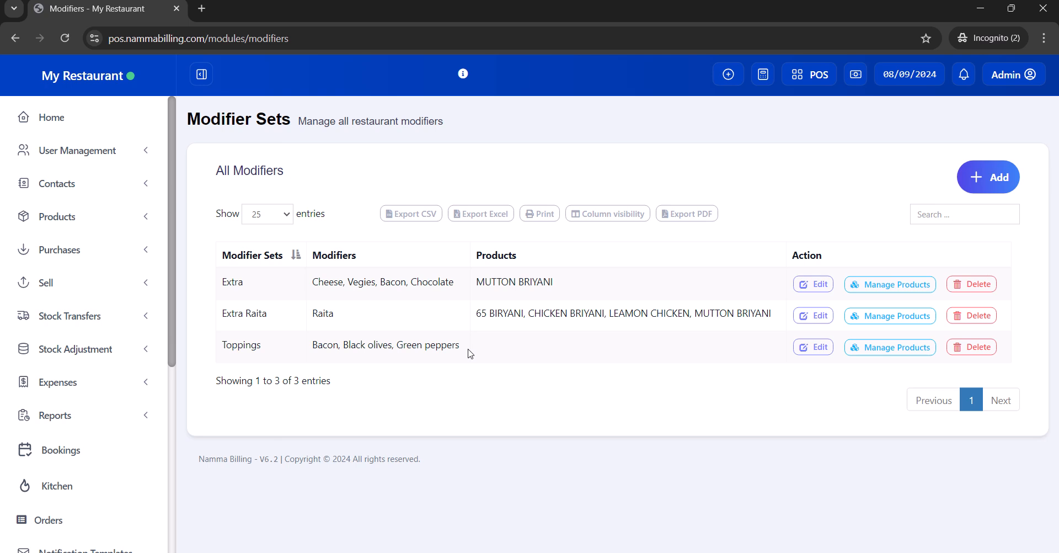
# Open the Types of service page and look at the price group choice for My Restaurant in a new service type form
pyautogui.scroll(-3, 172, 409)
pyautogui.scroll(-3, 173, 409)
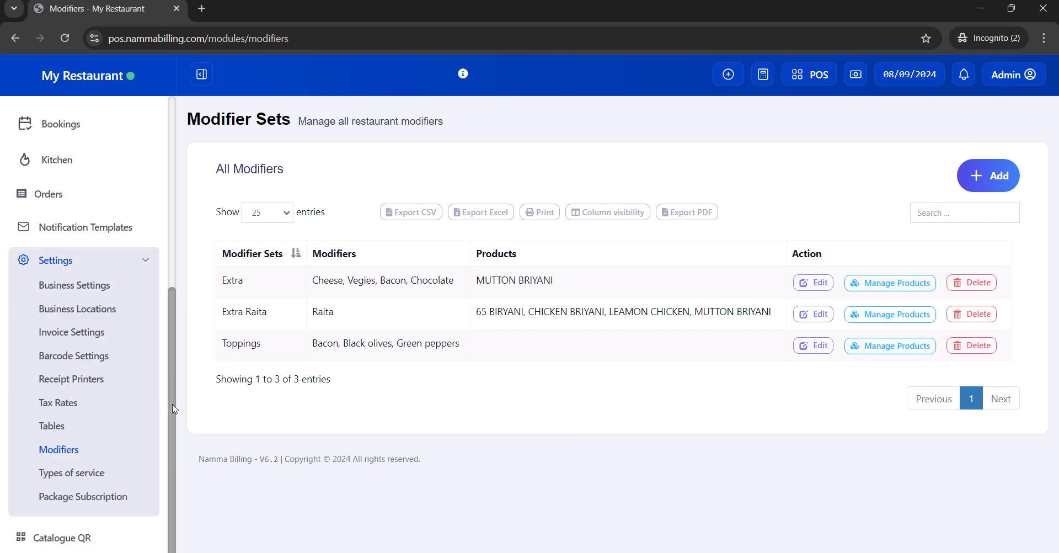
pyautogui.click(66, 480)
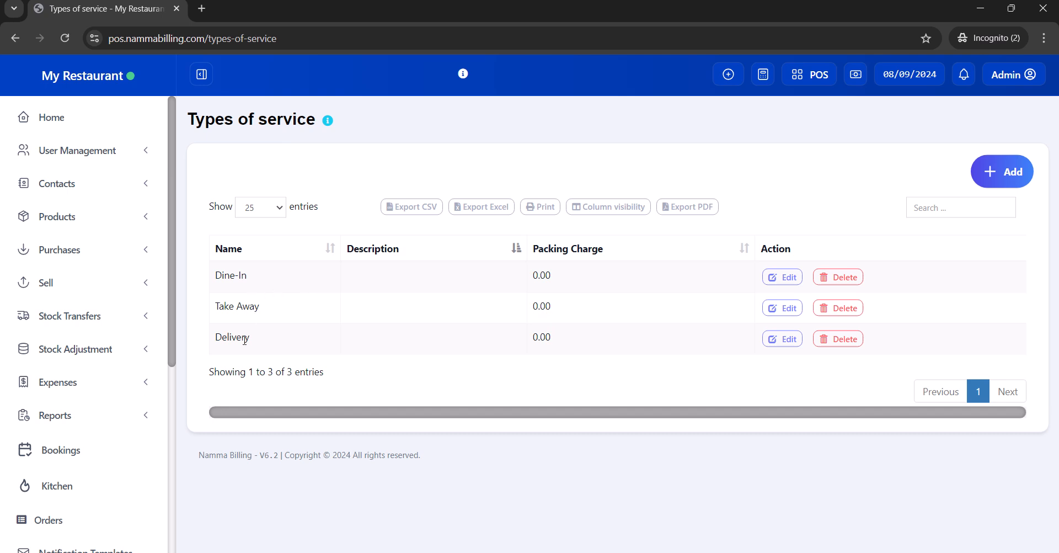
pyautogui.click(1006, 162)
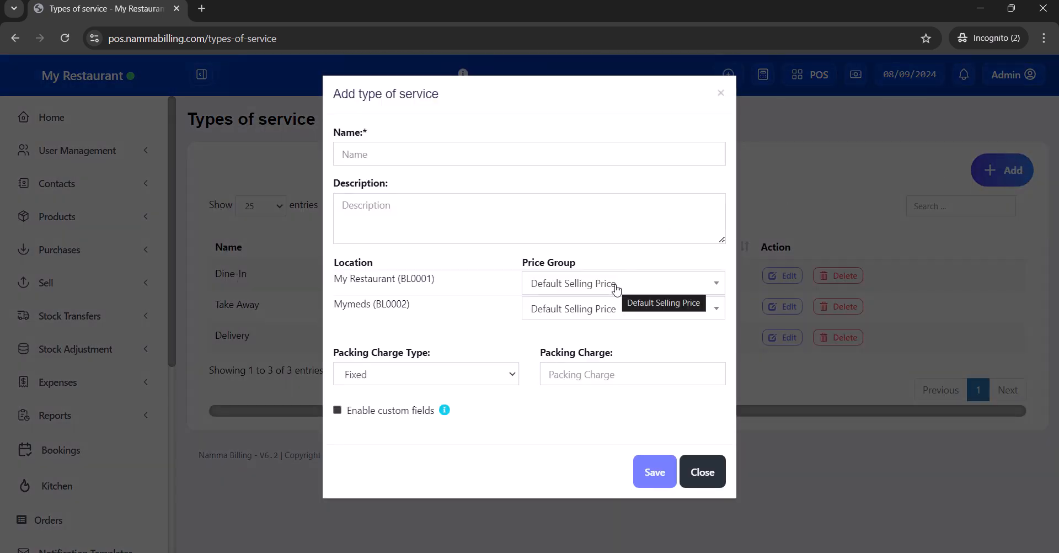
pyautogui.click(568, 291)
pyautogui.click(568, 291)
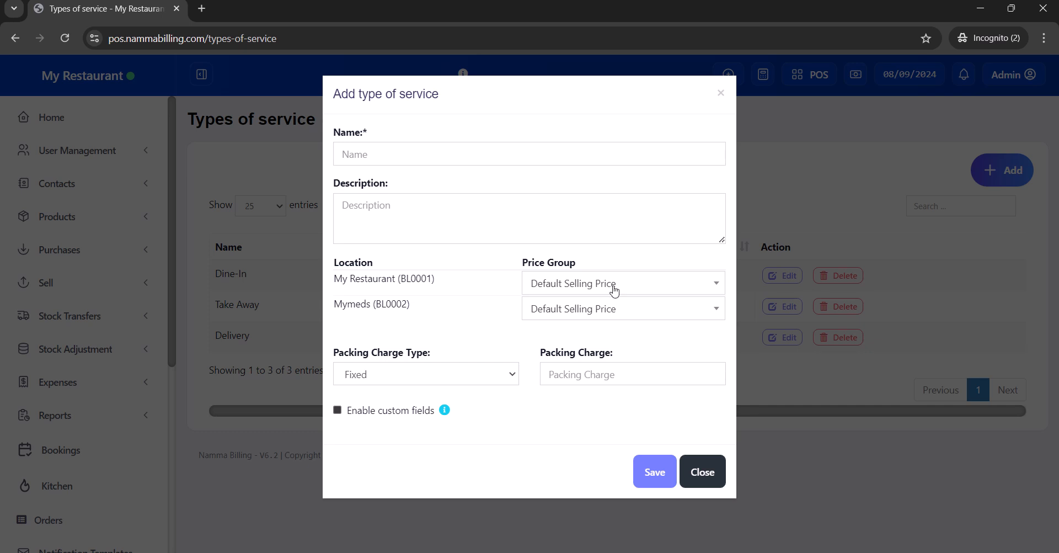
# Review the name, description, packing charge and custom field options for a new service type, and close the form without saving
pyautogui.click(543, 157)
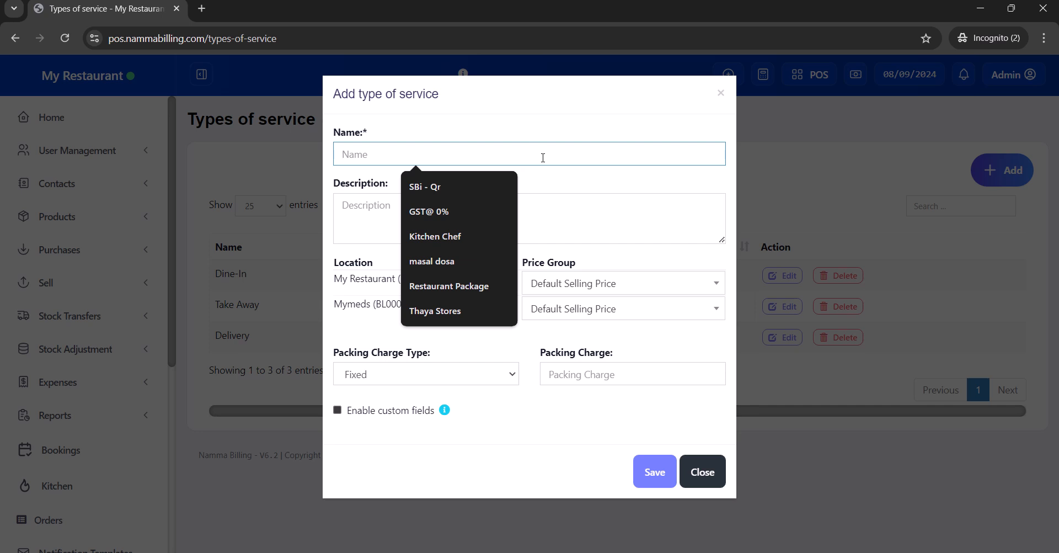
pyautogui.click(586, 224)
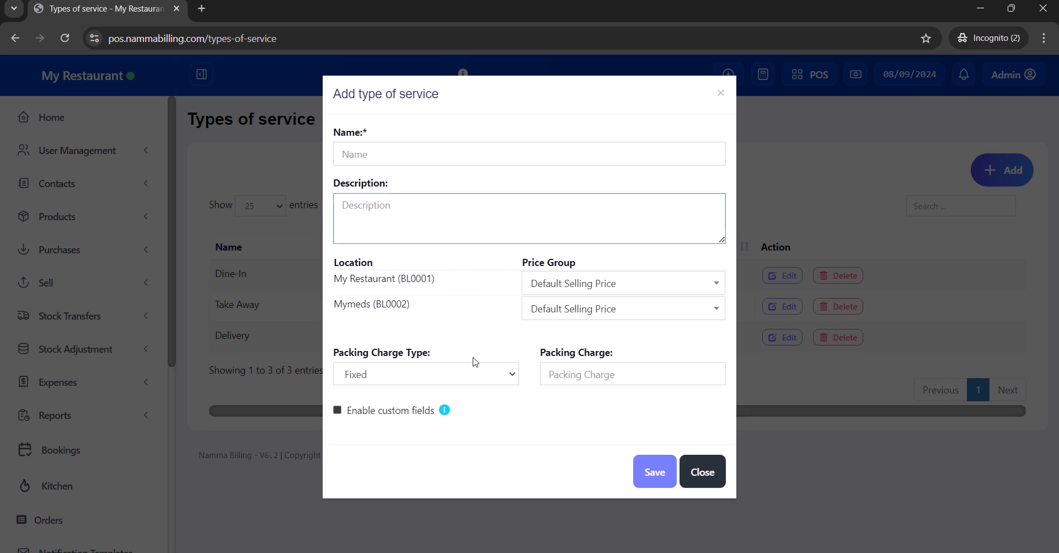
pyautogui.click(598, 378)
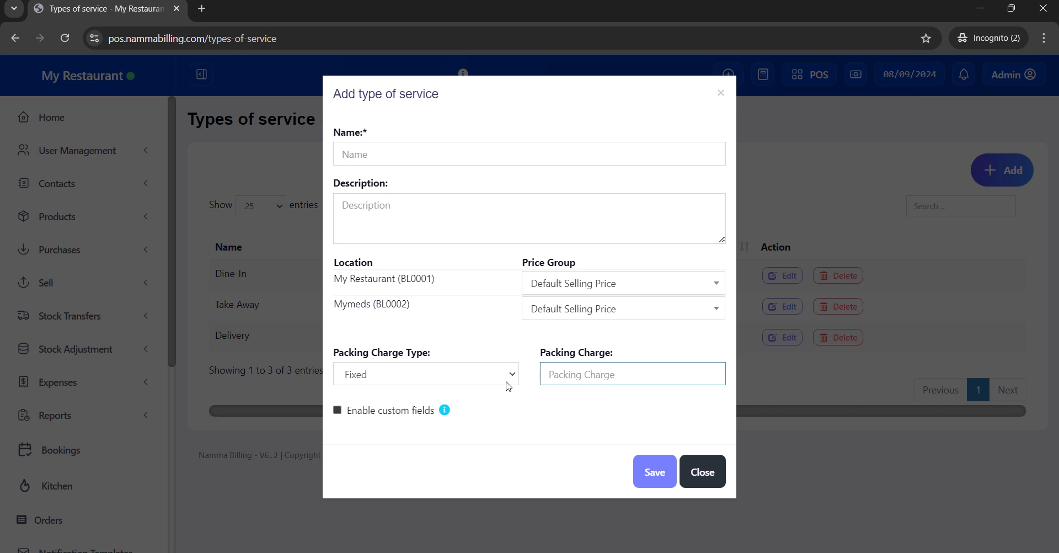
pyautogui.click(480, 380)
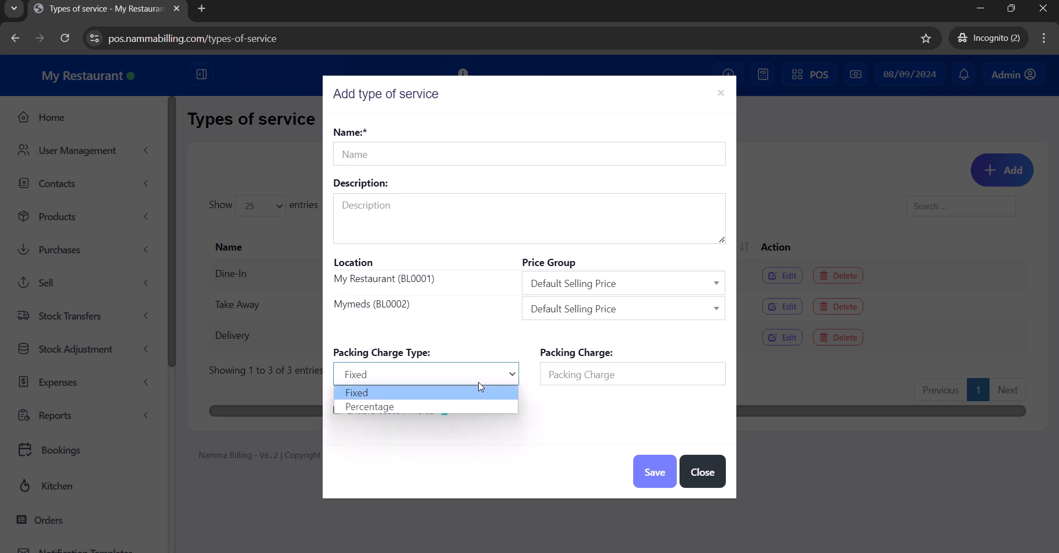
pyautogui.click(552, 435)
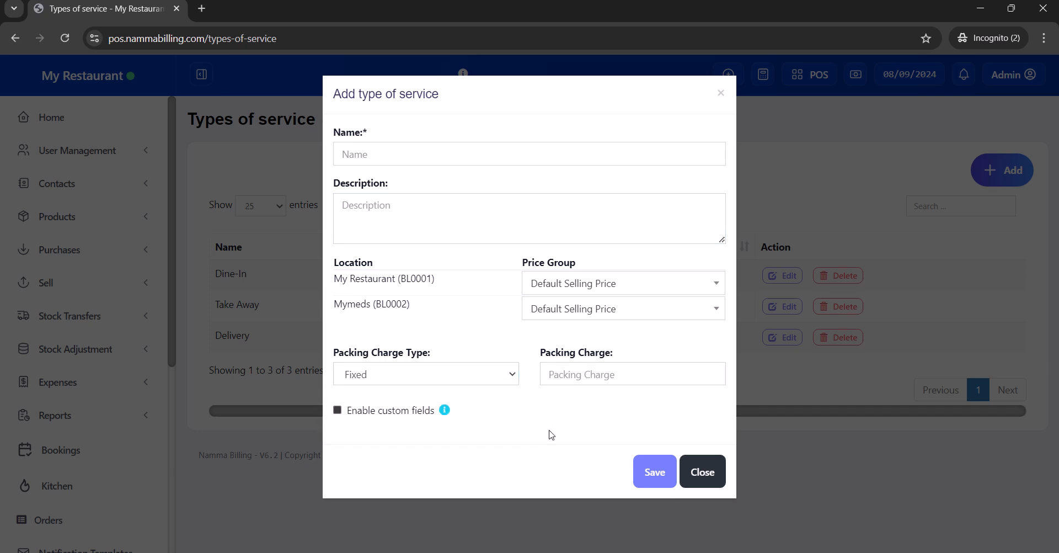
pyautogui.click(426, 418)
pyautogui.click(426, 418)
pyautogui.click(707, 474)
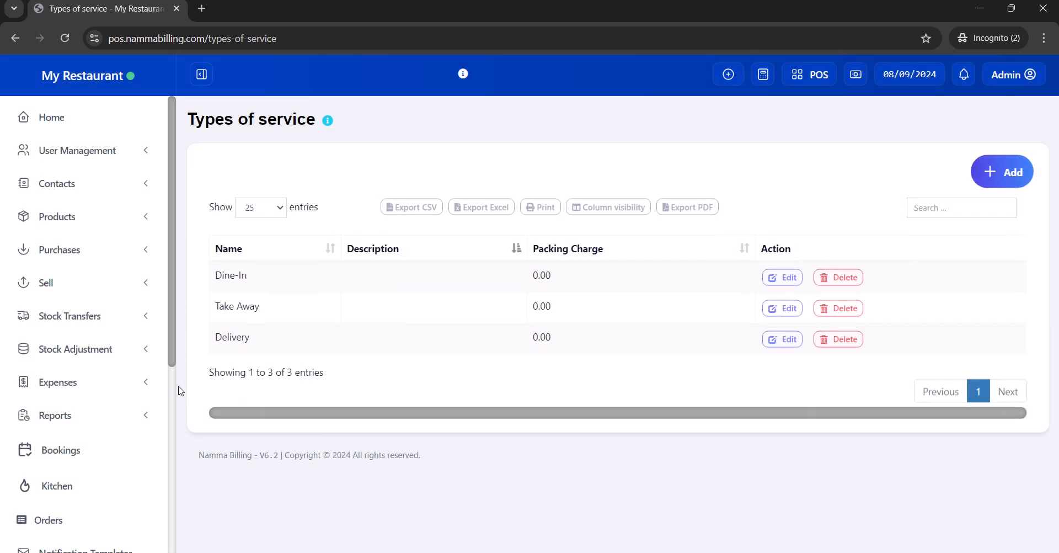
pyautogui.scroll(-5, 169, 399)
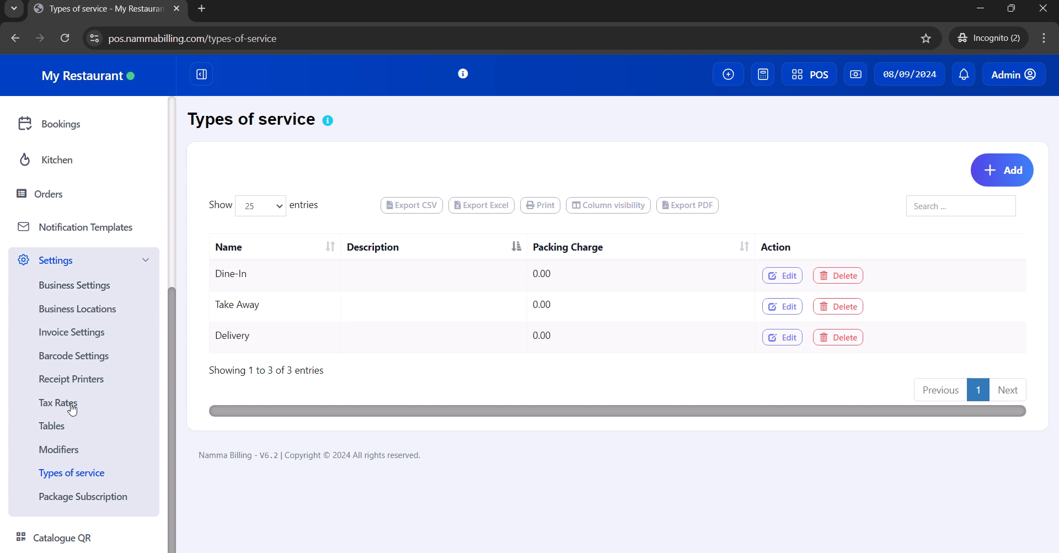
pyautogui.click(98, 263)
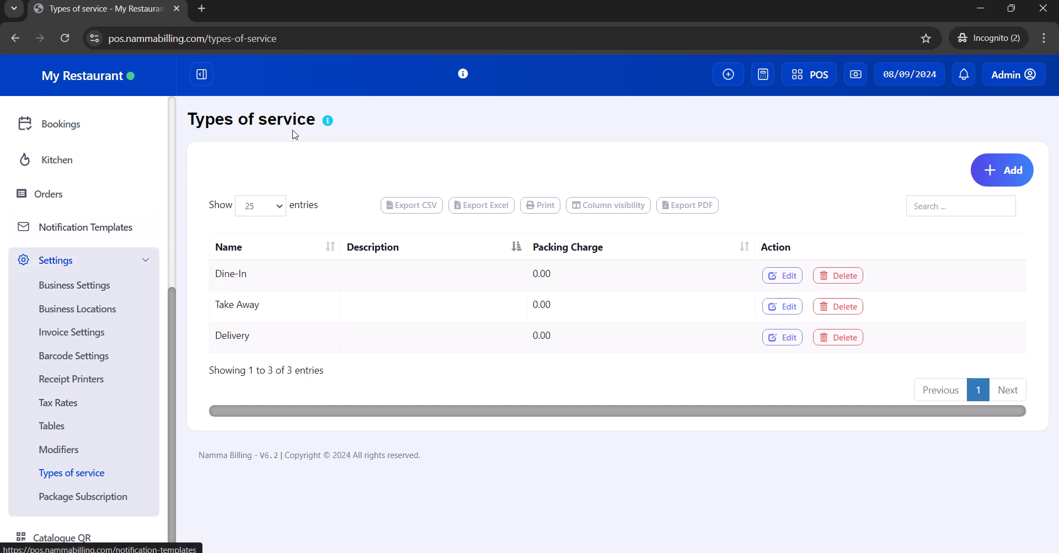